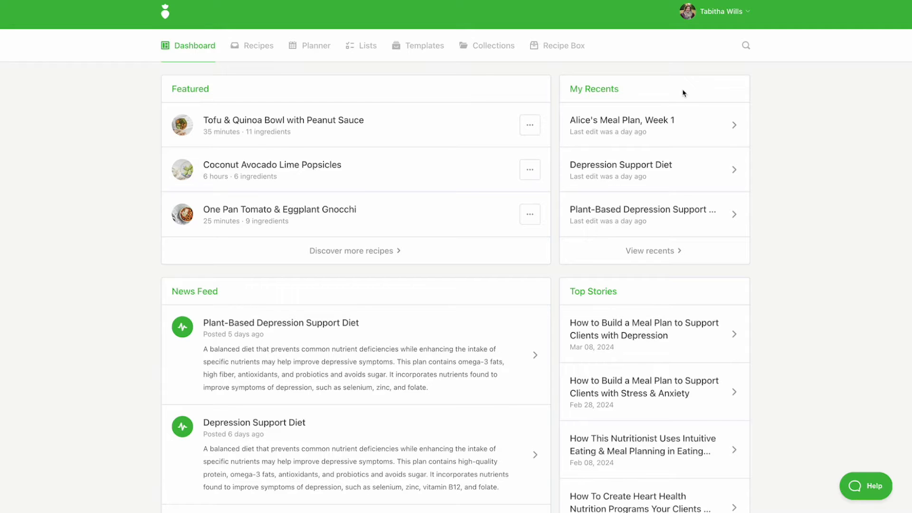
Open the meal plan template library and look through the available templates
click(442, 51)
scroll(460, 206, down, 6)
scroll(462, 207, down, 10)
scroll(462, 207, down, 10)
scroll(463, 208, up, 20)
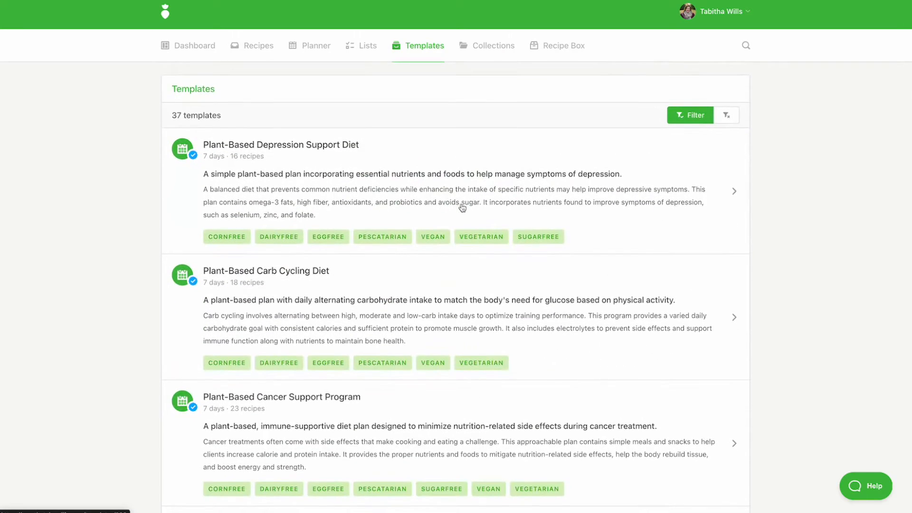
Clear the current template filter and filter the templates by the vegan tag
click(723, 116)
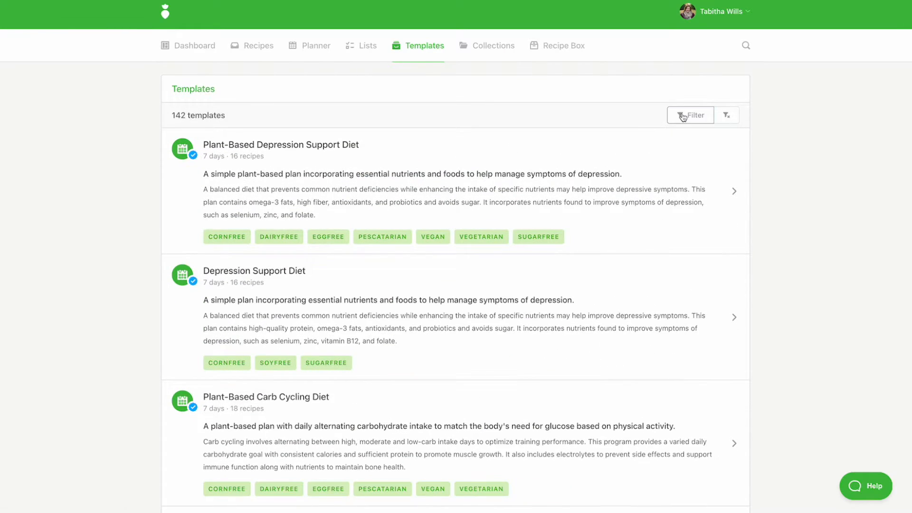
click(682, 117)
click(415, 243)
text(veg)
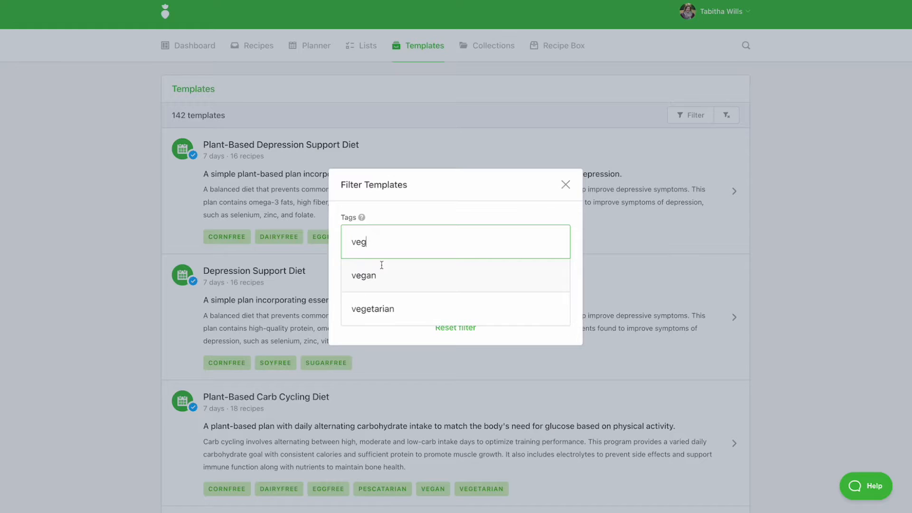
click(363, 288)
click(435, 304)
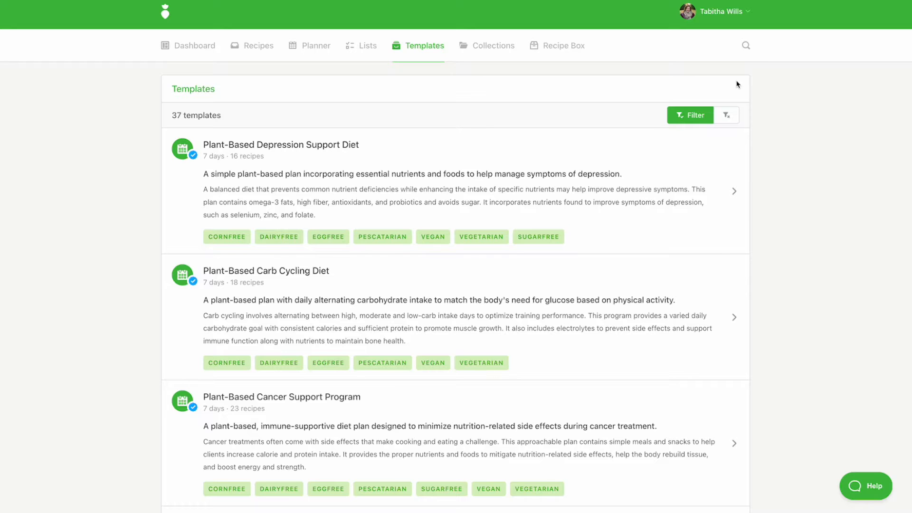
Search for "gallbl" across the whole account and open the verified, non-plant-based Gallbladder Diet template
click(745, 46)
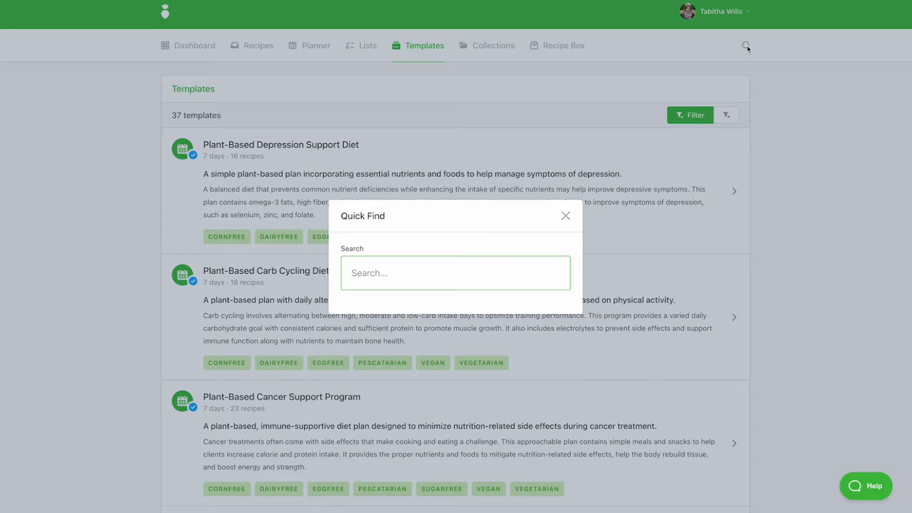
text(gallbl)
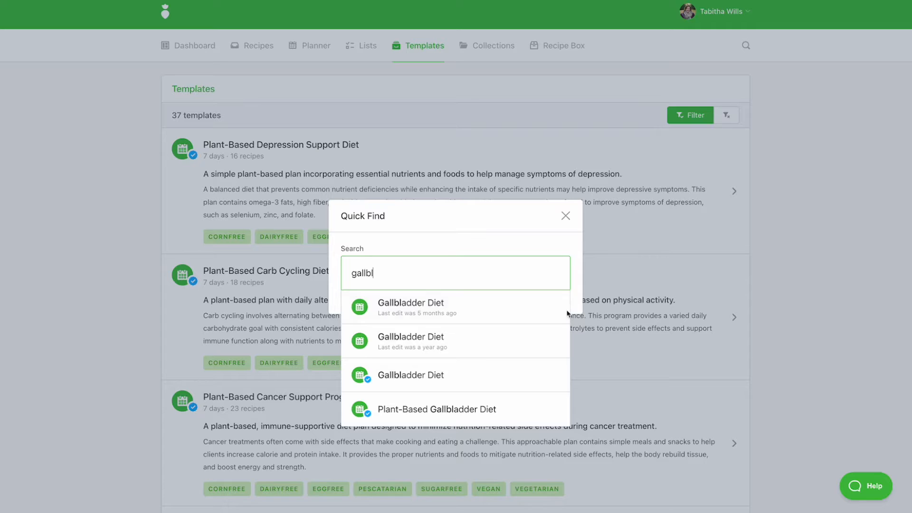
click(437, 381)
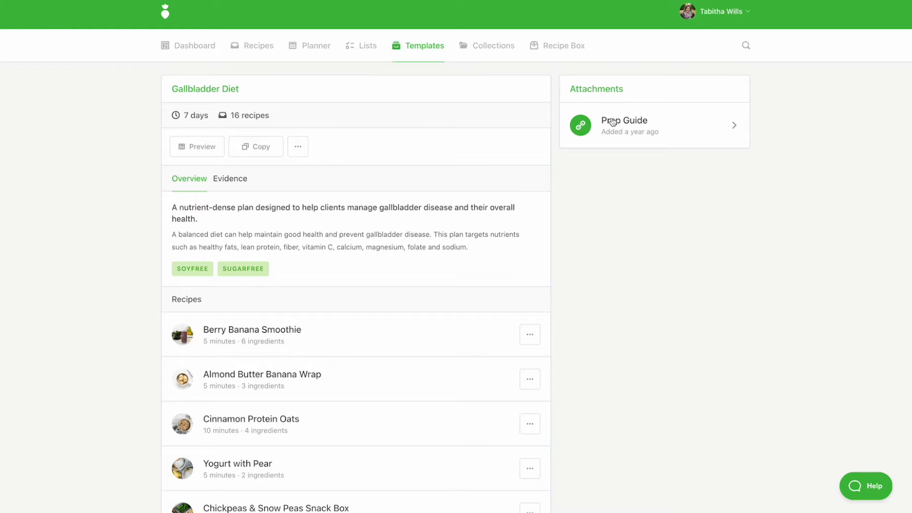
Save the template's evidence text as a new snippet titled "Gallbladder Diet Evidence"
click(236, 182)
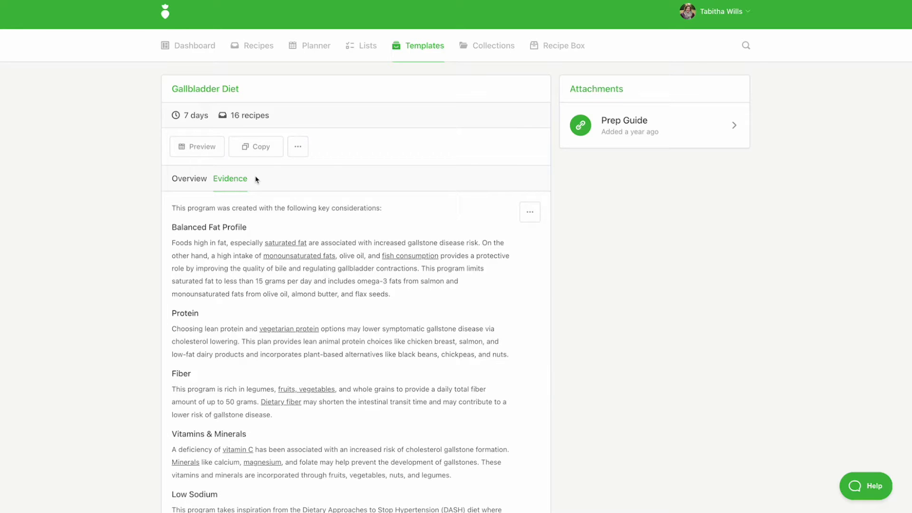
click(531, 212)
click(505, 239)
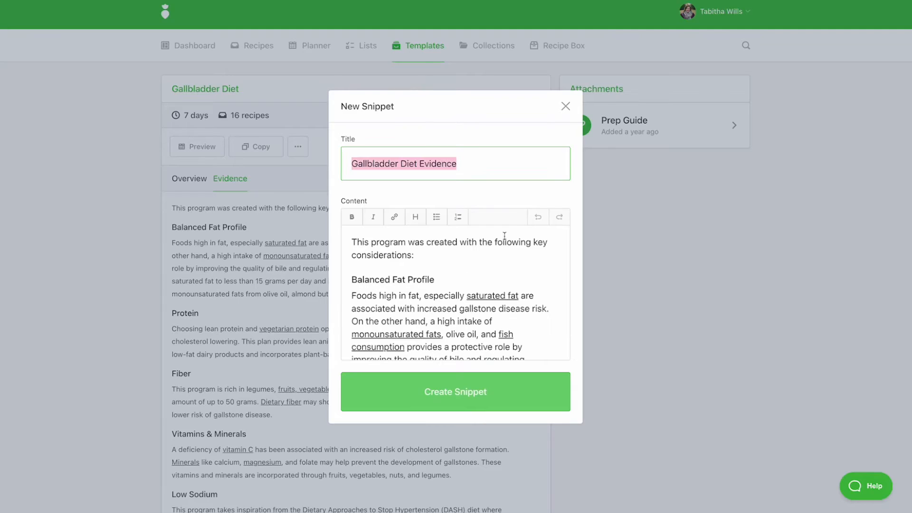
click(475, 410)
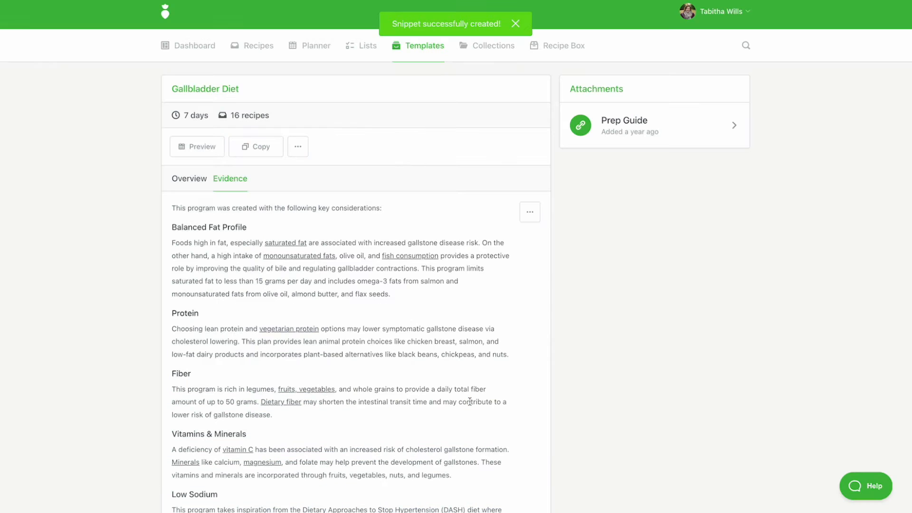
Preview the Gallbladder Diet template and copy it for 1 person, ending the title with "for" and the client's first name
click(191, 156)
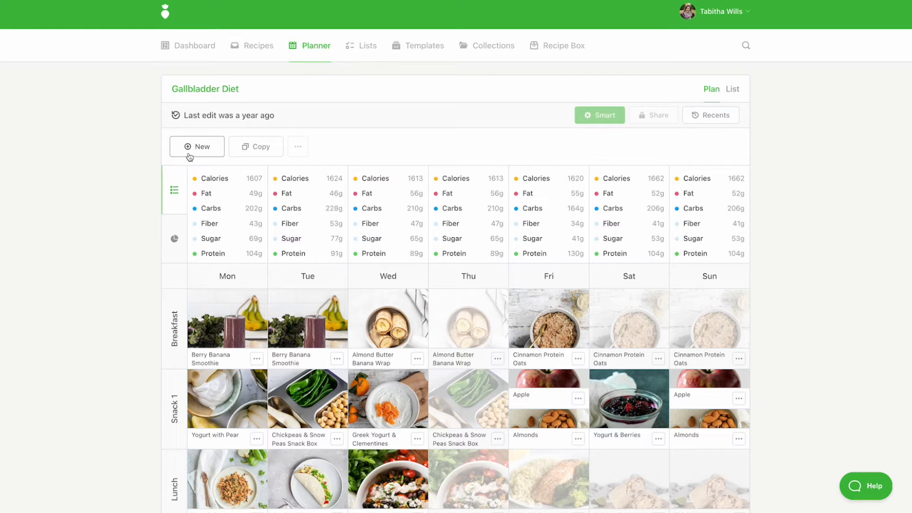
click(259, 147)
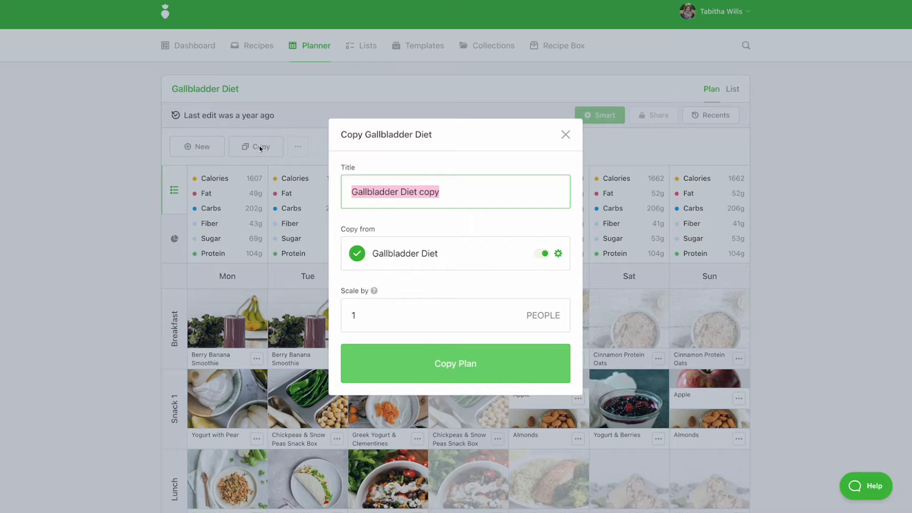
click(487, 191)
key(BackSpace)
key(BackSpace)
key(BackSpace)
key(BackSpace)
text(for Gerry)
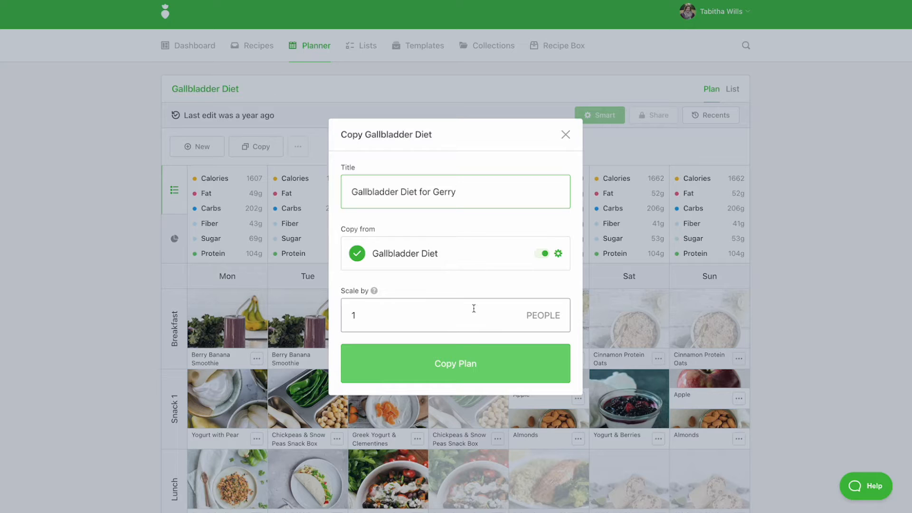
click(472, 356)
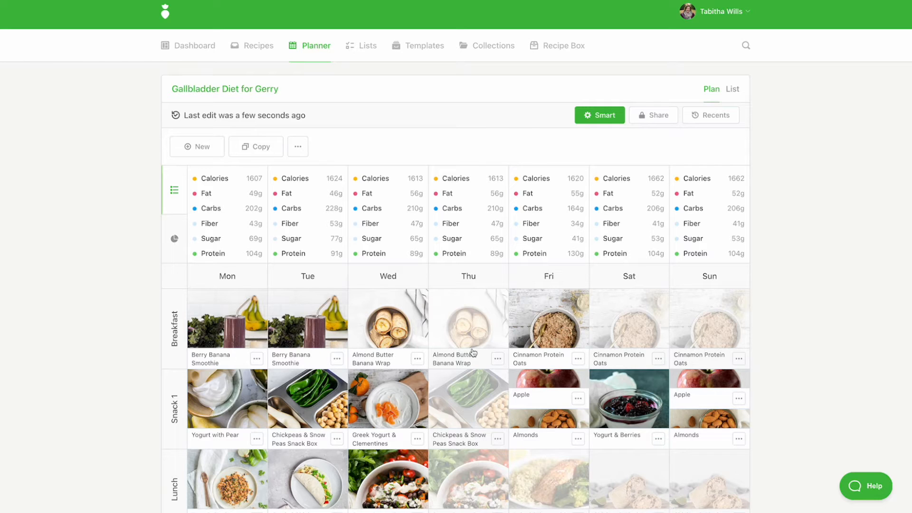
Bookmark the copied plan's soyfree and sugarfree rules under a title made of the client's first name and "Dietary Needs"
click(589, 117)
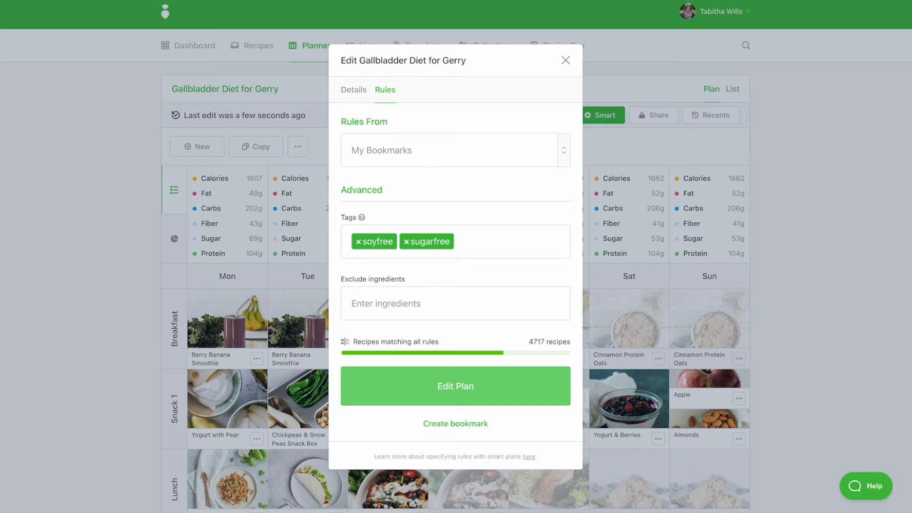
click(456, 424)
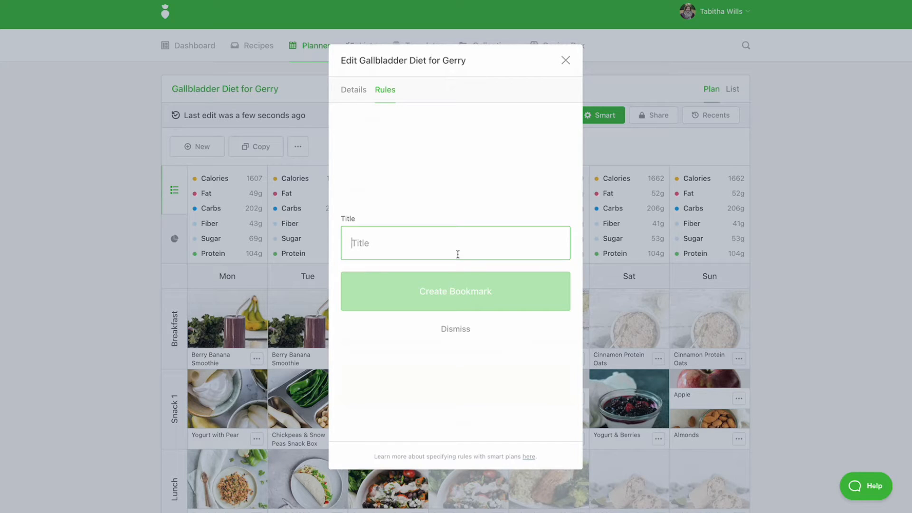
text(Gerry's Dietary Needs)
click(439, 289)
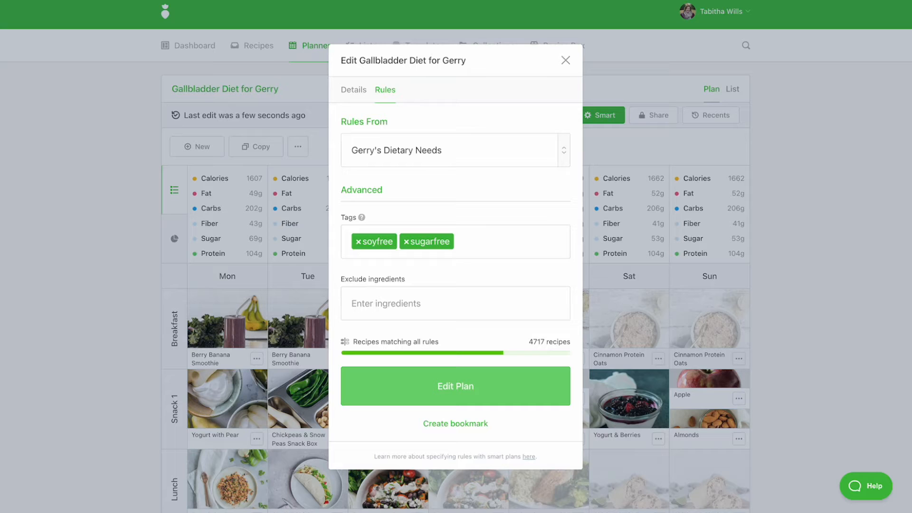
Add the eggfree tag to the plan's rules, save the plan and auto-update the conflicting recipes
click(543, 238)
text(egg)
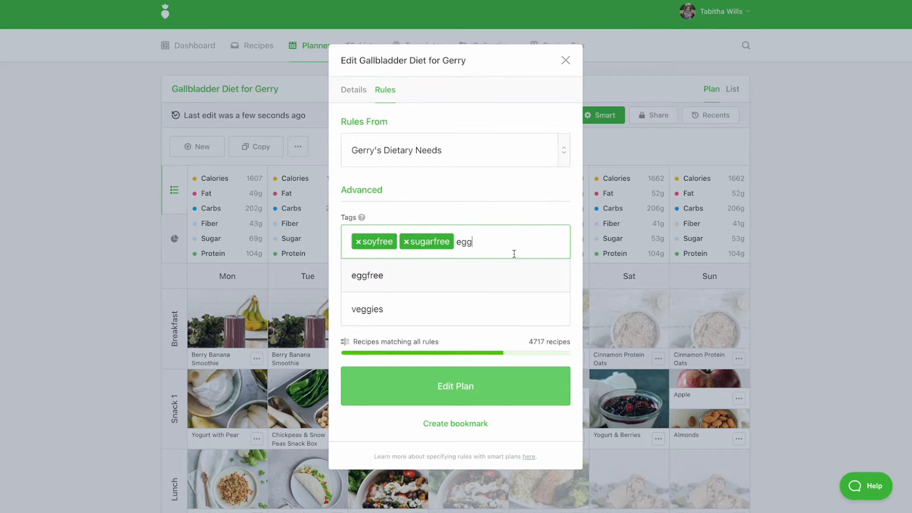
click(499, 289)
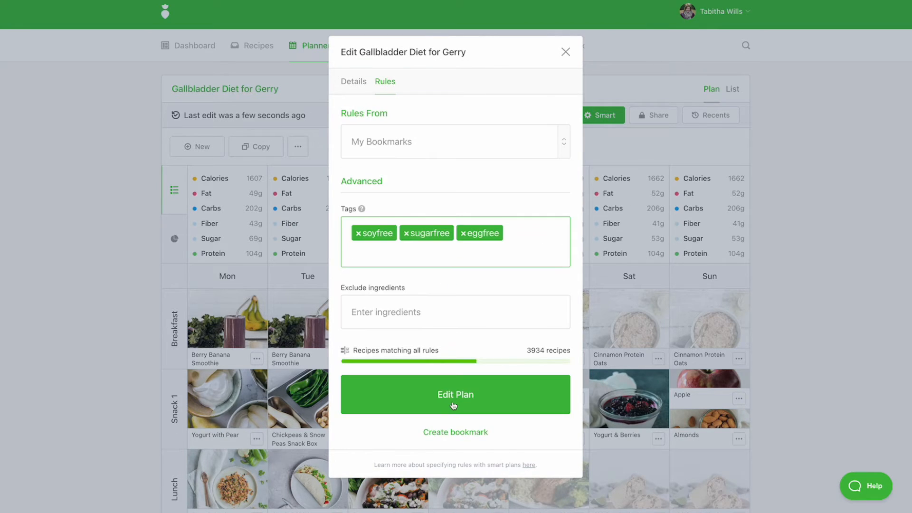
click(454, 405)
click(453, 405)
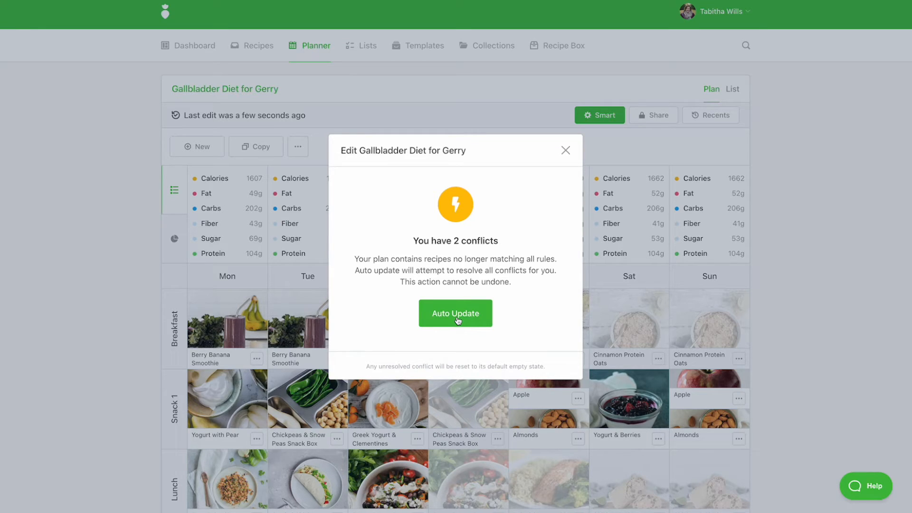
click(457, 319)
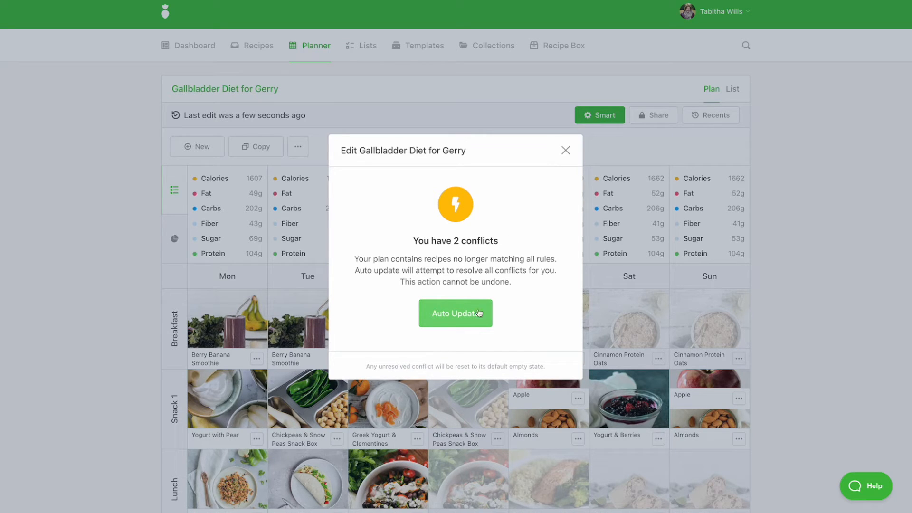
click(474, 321)
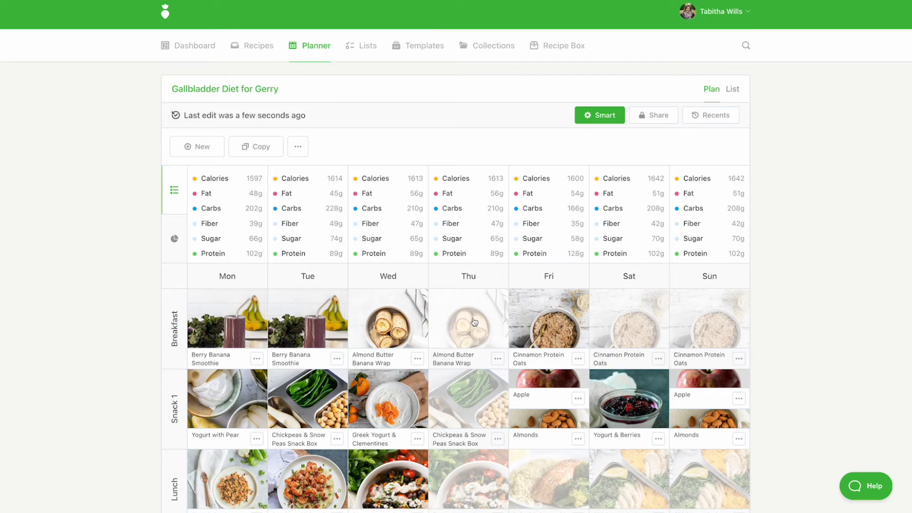
Swap every Berry Banana Smoothie in the plan for an automatically chosen recipe
scroll(474, 322, down, 2)
scroll(474, 322, down, 1)
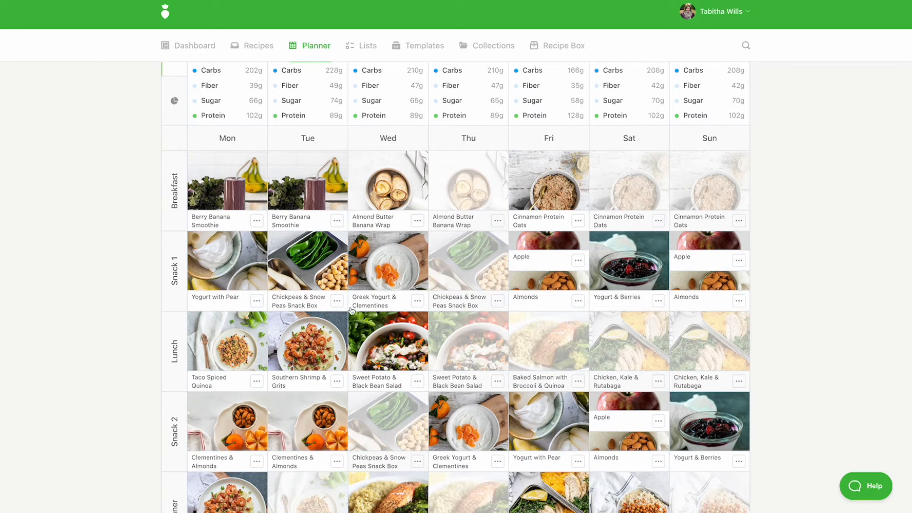
click(256, 221)
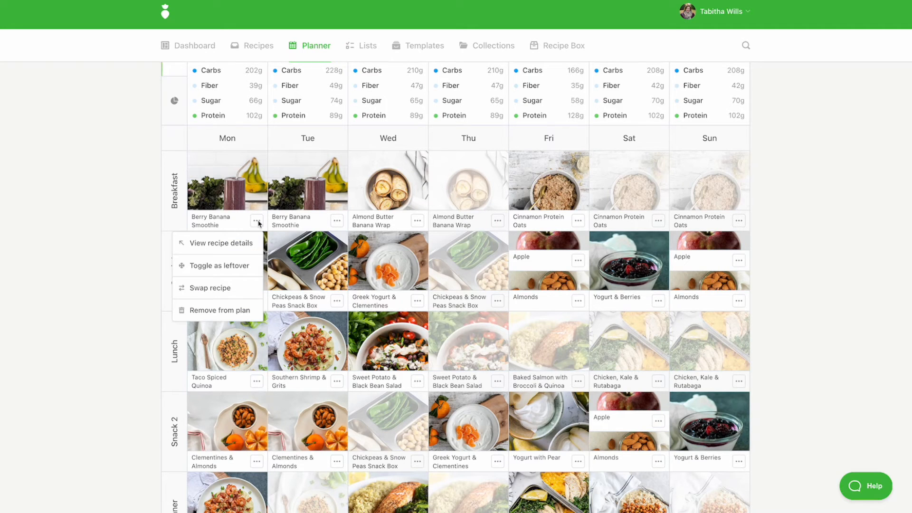
click(209, 288)
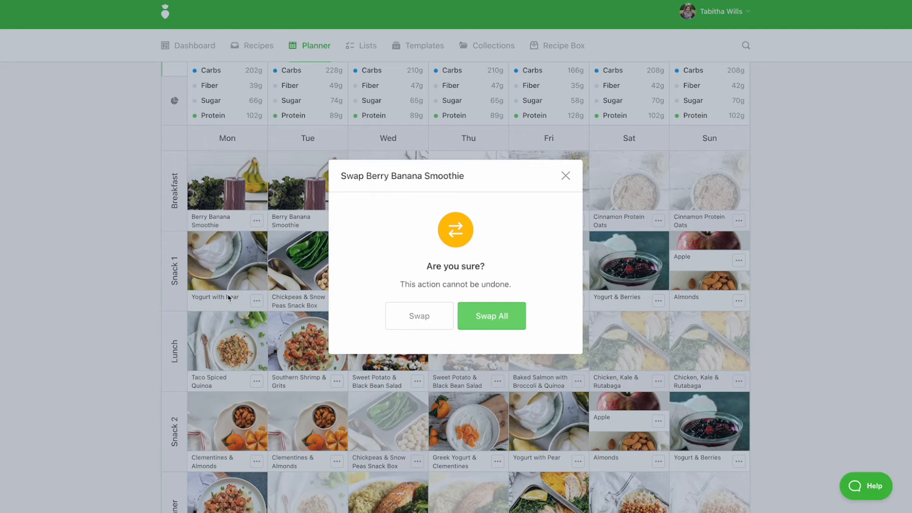
click(497, 317)
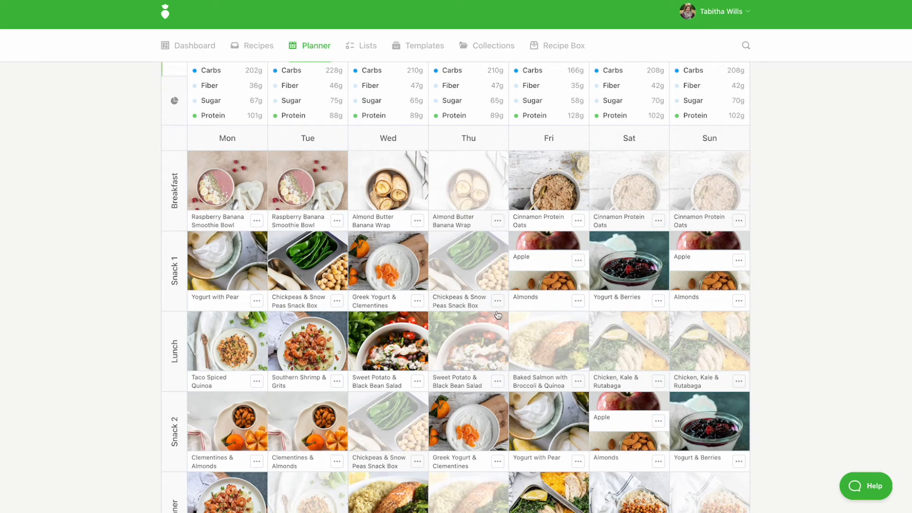
Remove the Raspberry Banana Smoothie Bowl from Tuesday's breakfast only
click(335, 222)
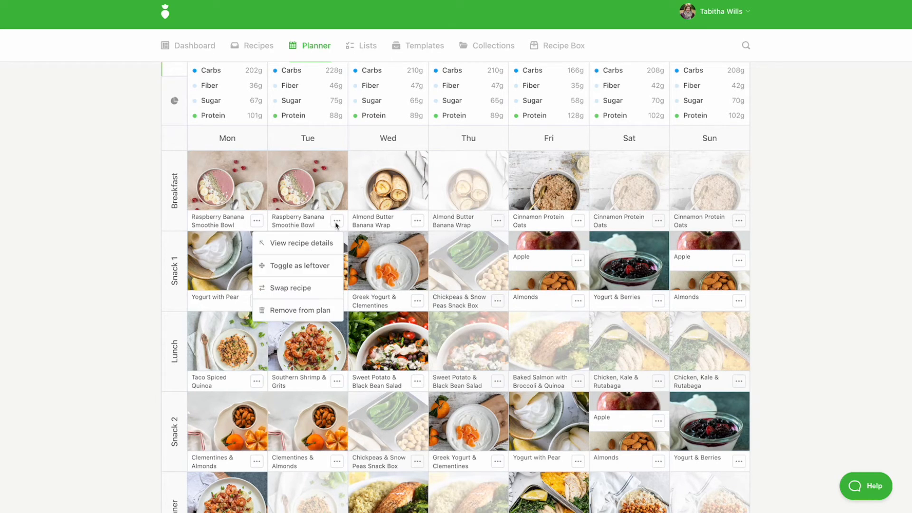
click(313, 310)
click(468, 315)
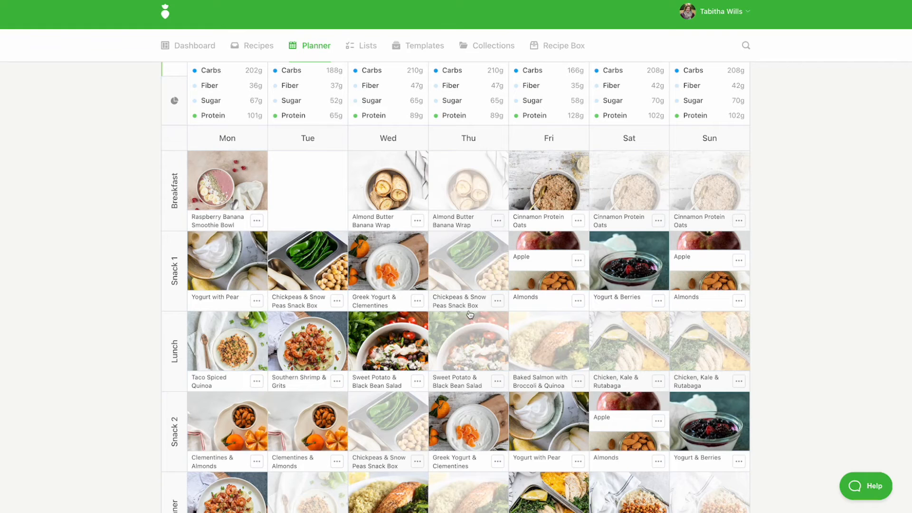
Take Cinnamon Protein Oats off the Friday, Saturday and Sunday breakfasts and save the change
click(583, 179)
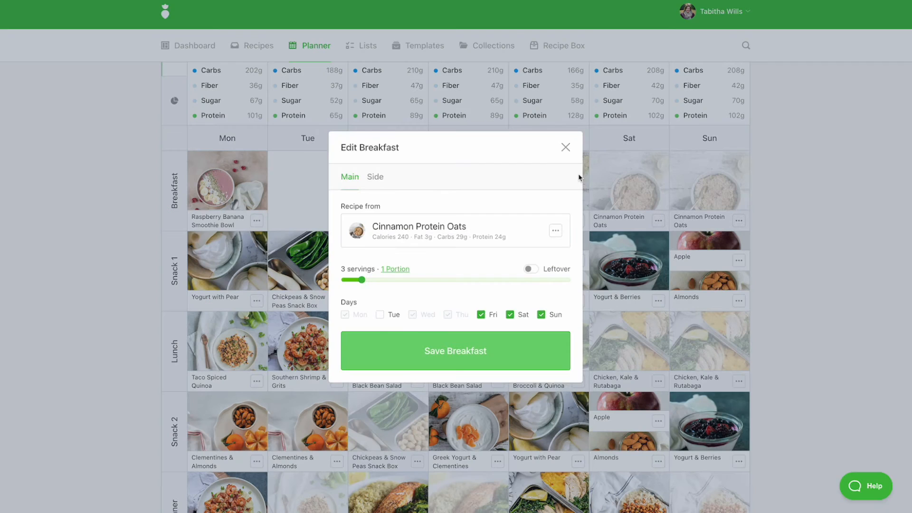
click(481, 314)
click(510, 314)
click(541, 314)
click(547, 349)
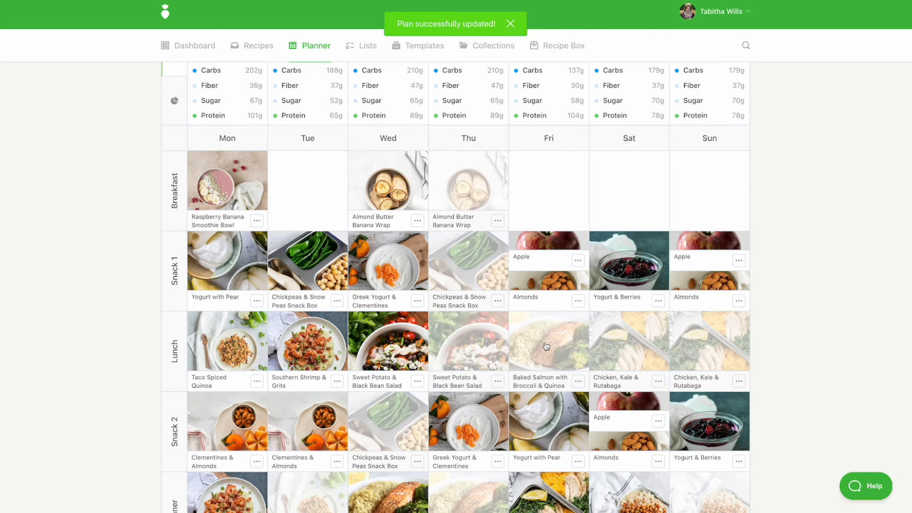
Search the recipes for "smoothie" and add Mango Smoothie as Friday's breakfast
click(553, 206)
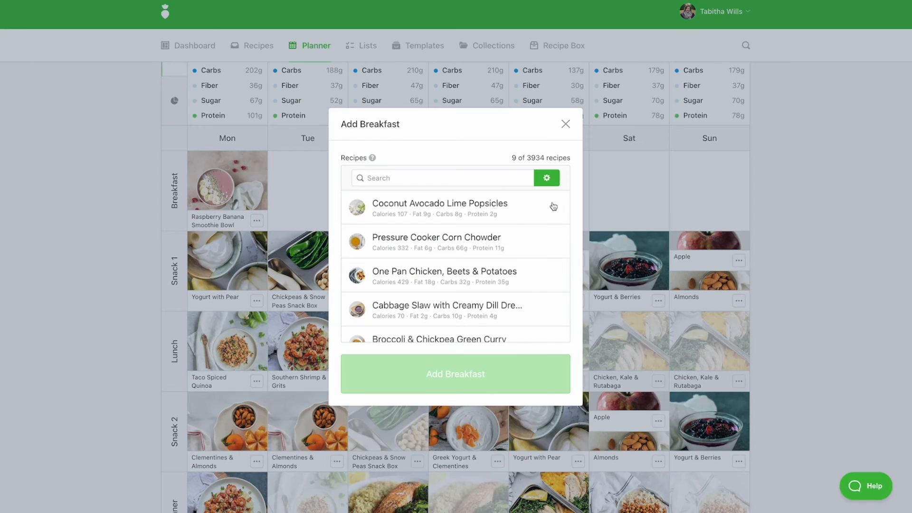
click(518, 180)
text(smoothie)
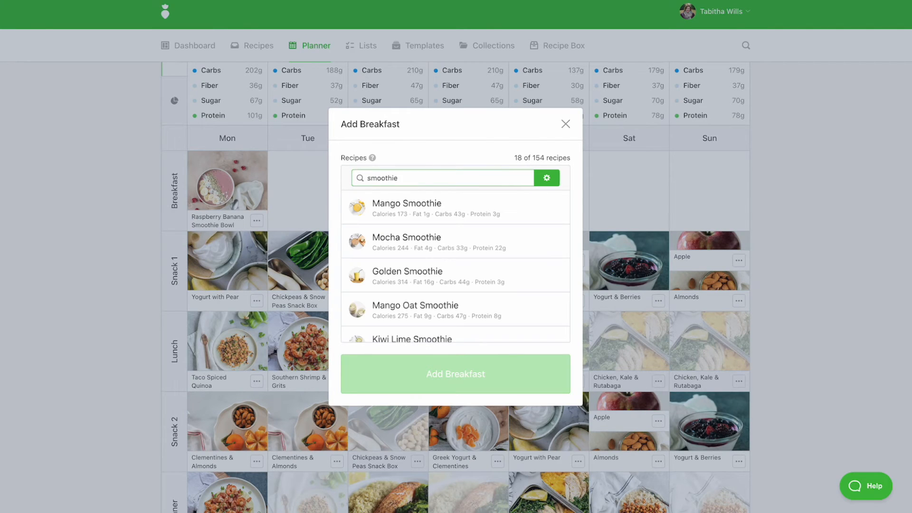
click(501, 205)
click(478, 338)
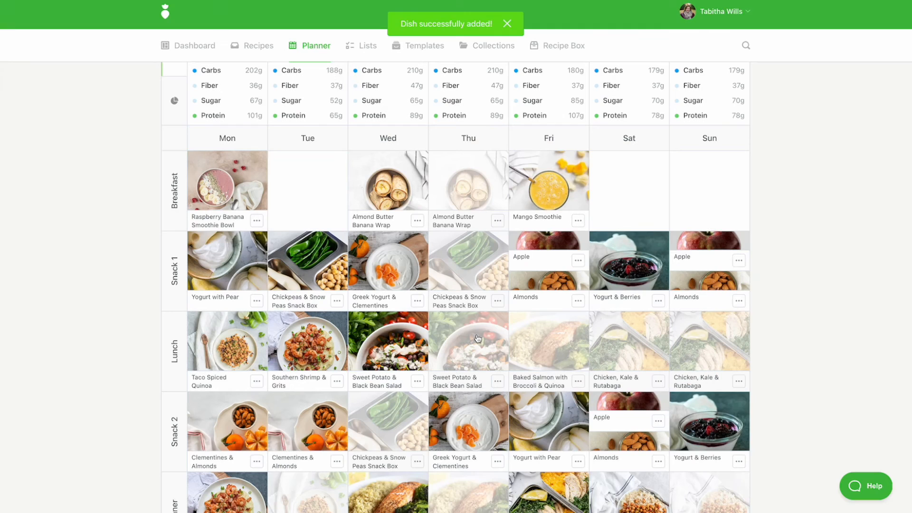
Leave the meal plan and open the full recipe library
scroll(568, 192, up, 5)
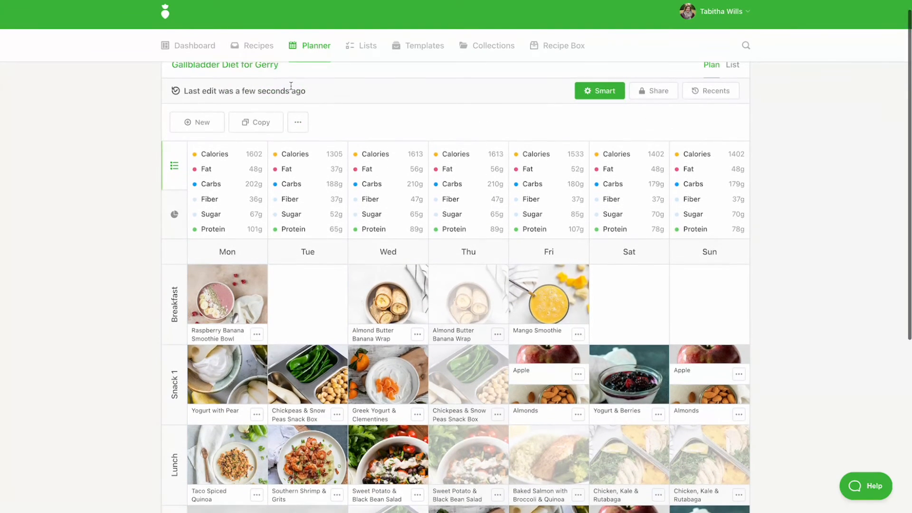
click(264, 46)
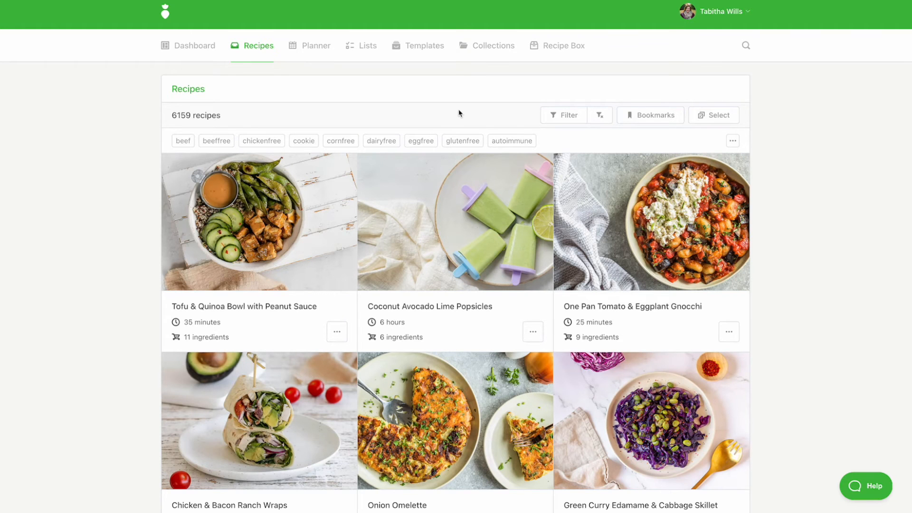
Filter the recipe library with the client's dietary needs bookmark and open the options for Coconut Avocado Lime Popsicles
click(647, 125)
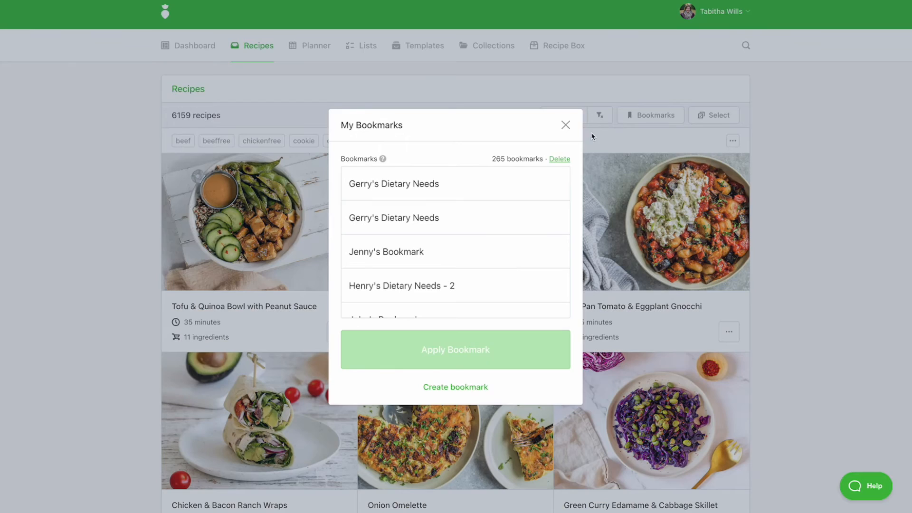
click(466, 191)
click(492, 349)
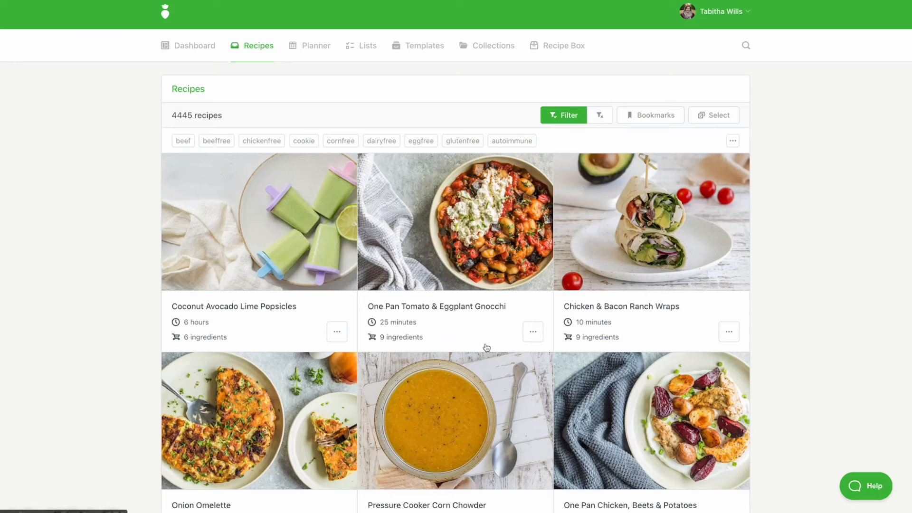
click(336, 331)
Return to the client's gallbladder diet plan and review its grocery list
click(294, 57)
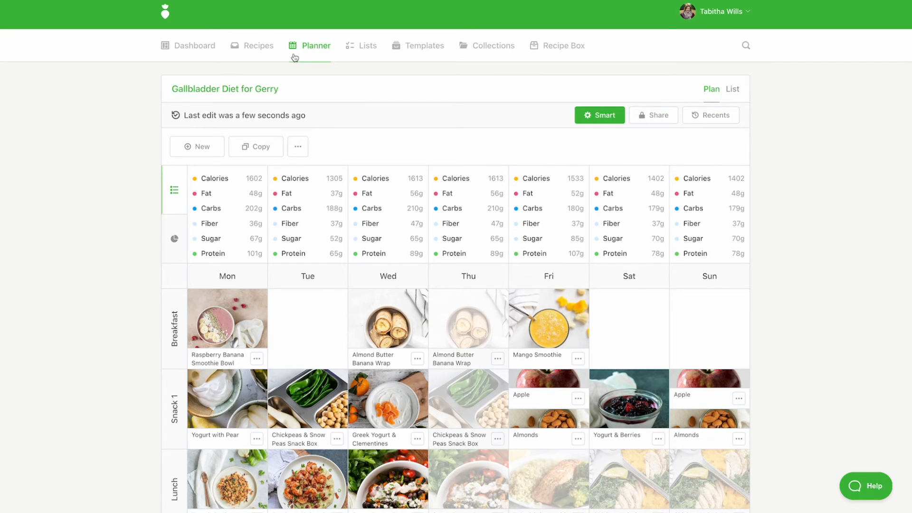
click(734, 89)
scroll(709, 303, down, 3)
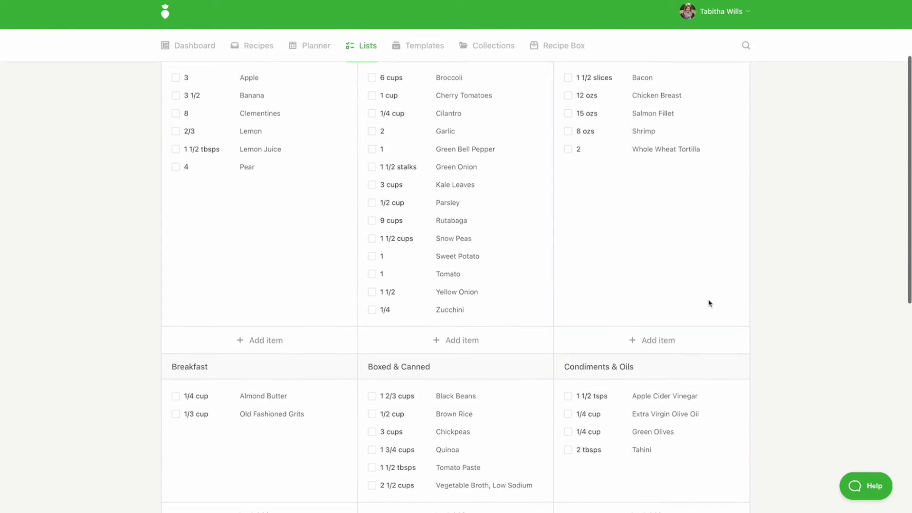
scroll(709, 303, up, 3)
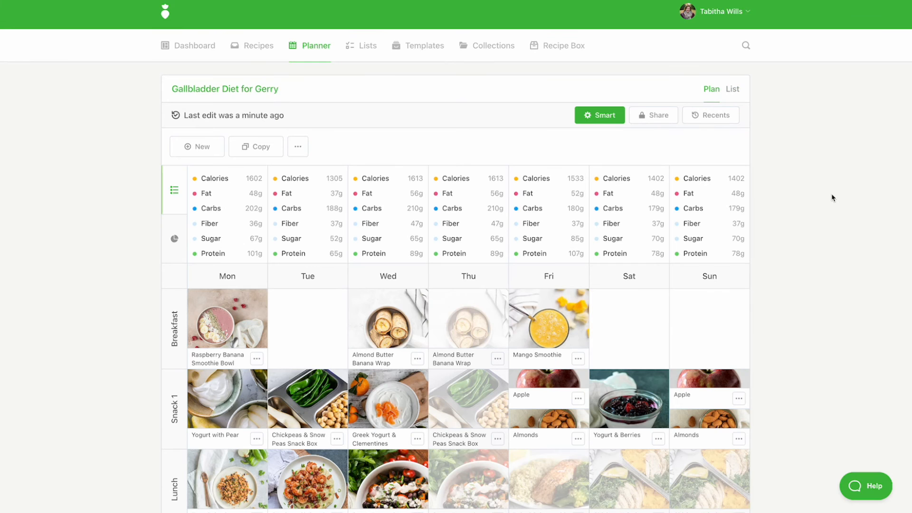
Rename the plan's Mon column label to Day 1
click(248, 271)
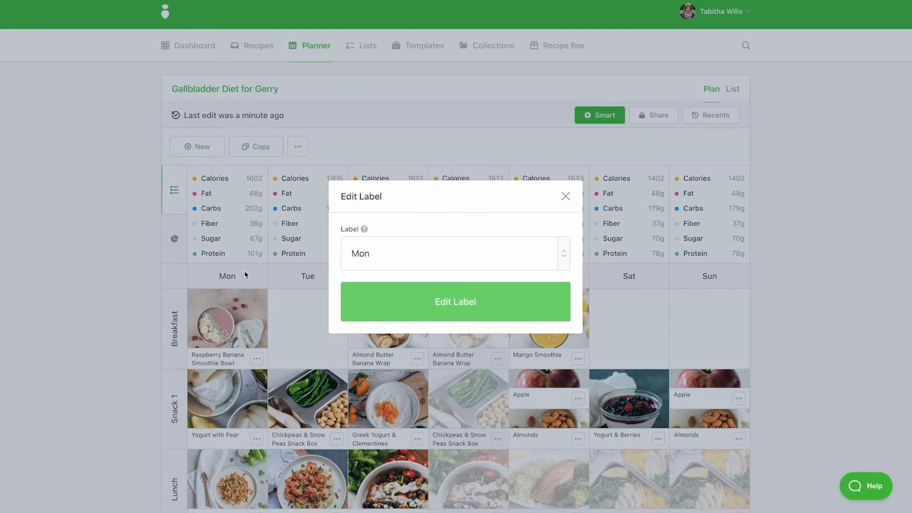
click(468, 255)
text(Day 1)
click(470, 310)
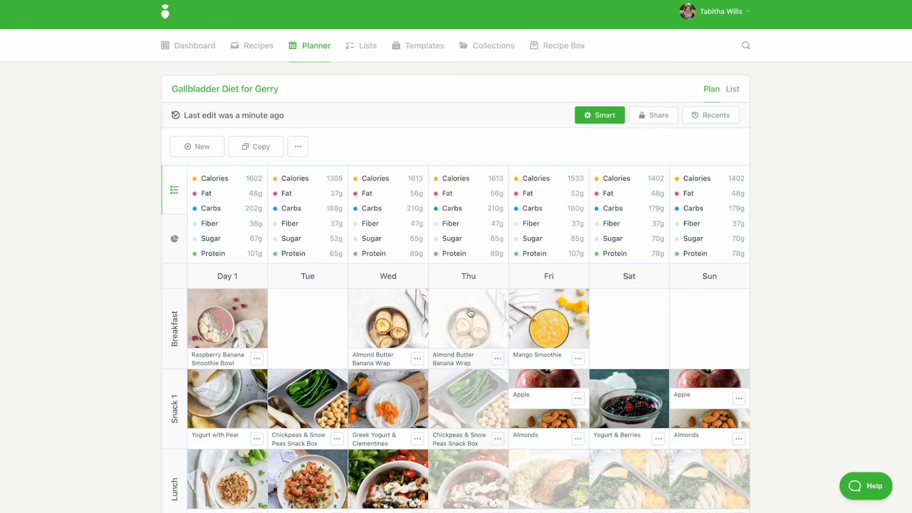
Turn on link sharing for the client's gallbladder diet plan
click(650, 115)
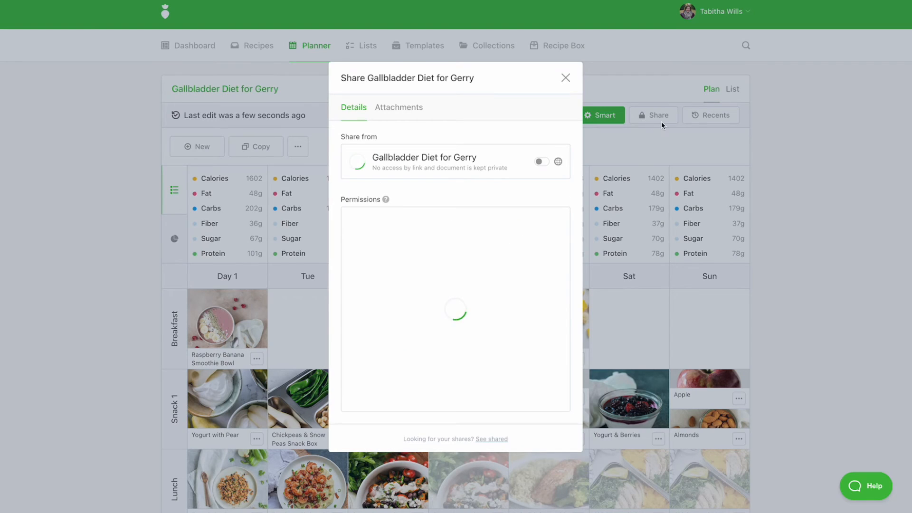
click(540, 162)
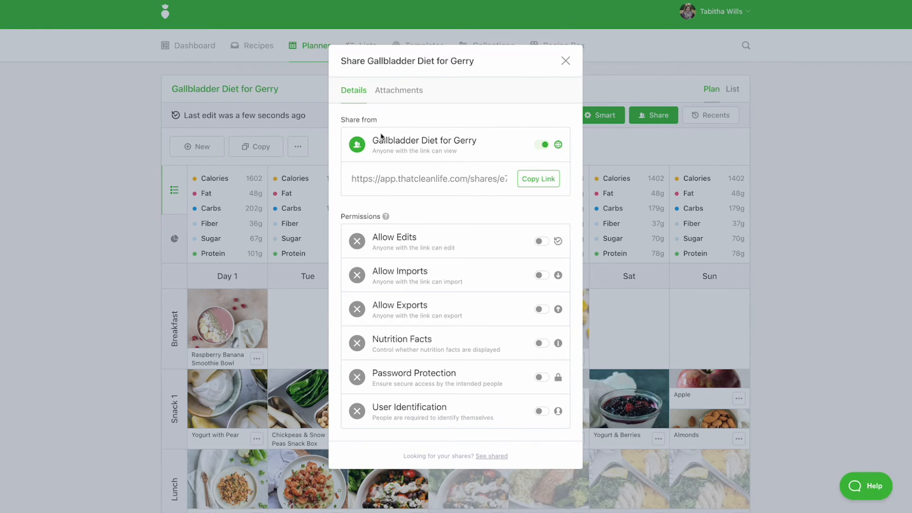
Add a Rich Text attachment named Evidence to the shared plan
click(403, 96)
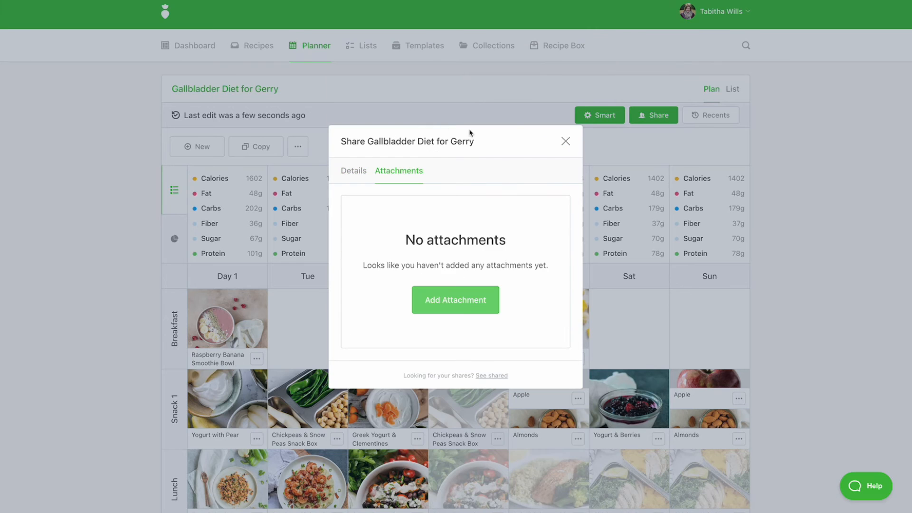
click(470, 288)
click(429, 194)
click(401, 244)
click(395, 205)
text(Evidence)
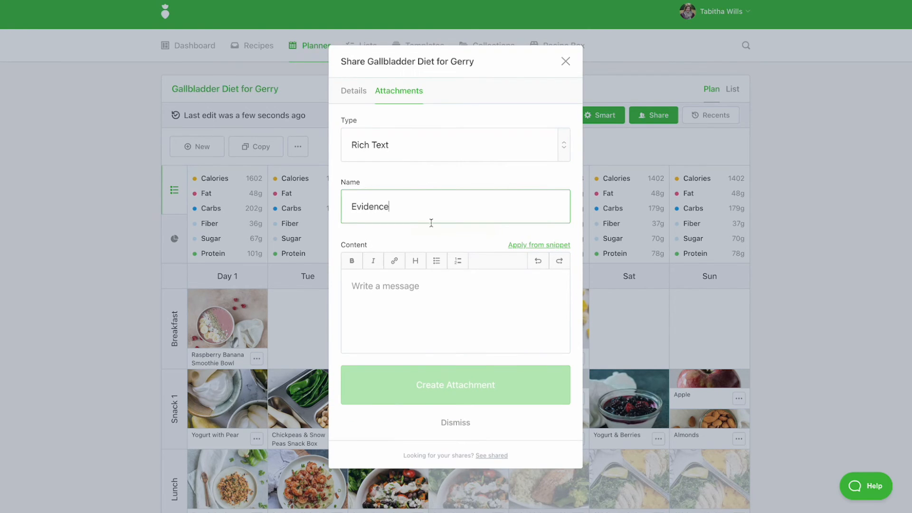
Fill the Evidence attachment's content from a saved snippet, create it and close the sharing settings
click(529, 244)
click(483, 185)
click(434, 351)
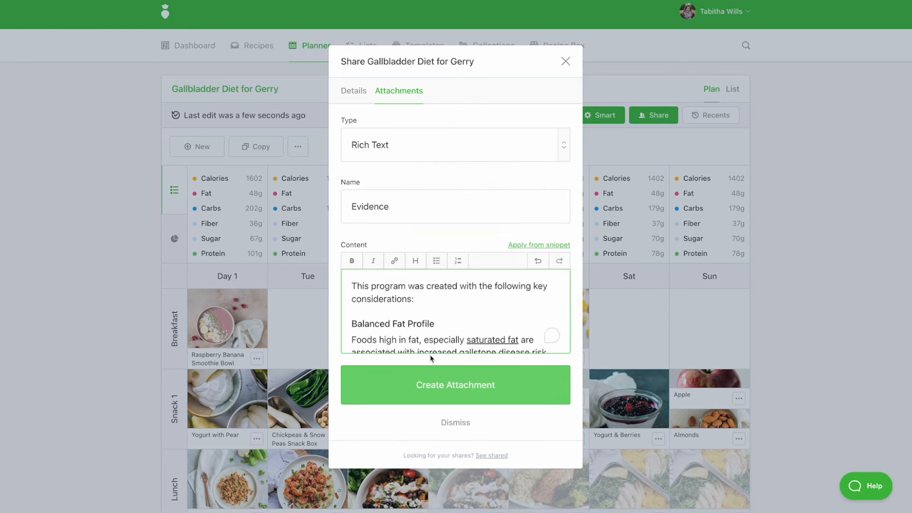
click(429, 382)
click(360, 162)
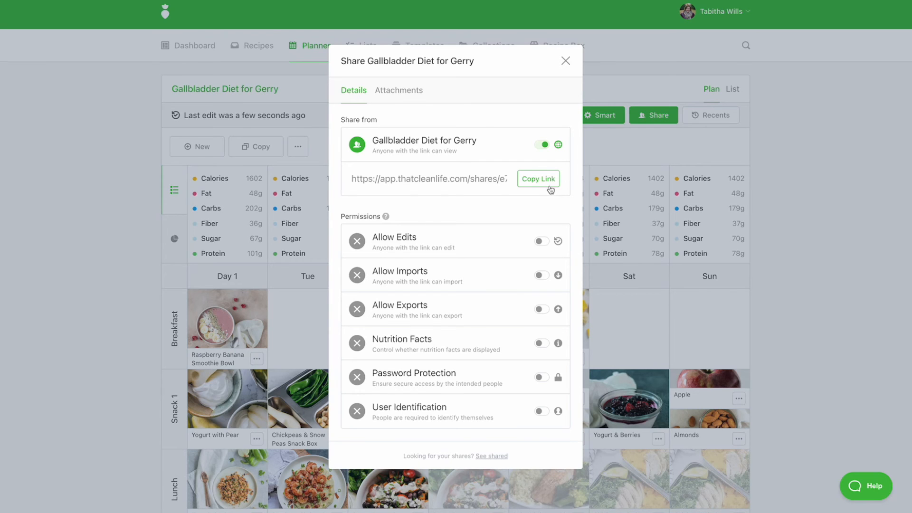
click(674, 278)
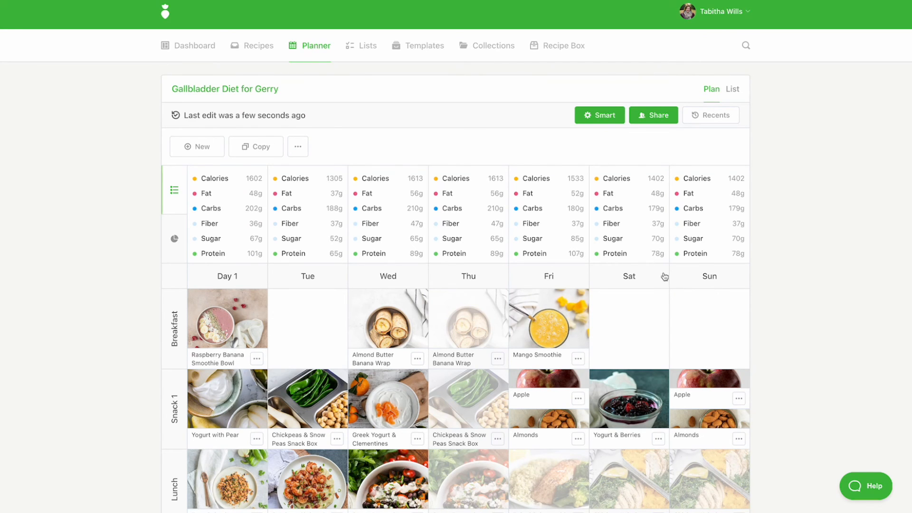
Export the plan as a download with nutrition included and Almond Butter Banana Wrap as the cover
click(295, 144)
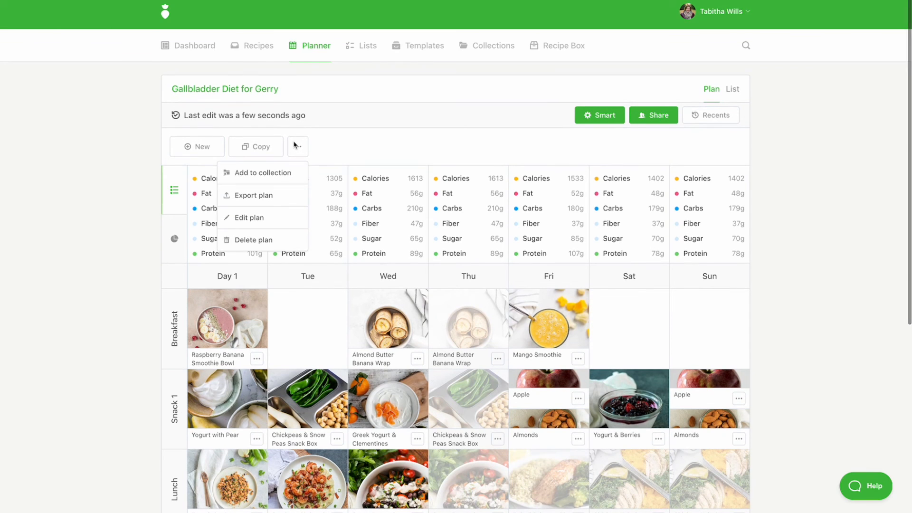
click(262, 196)
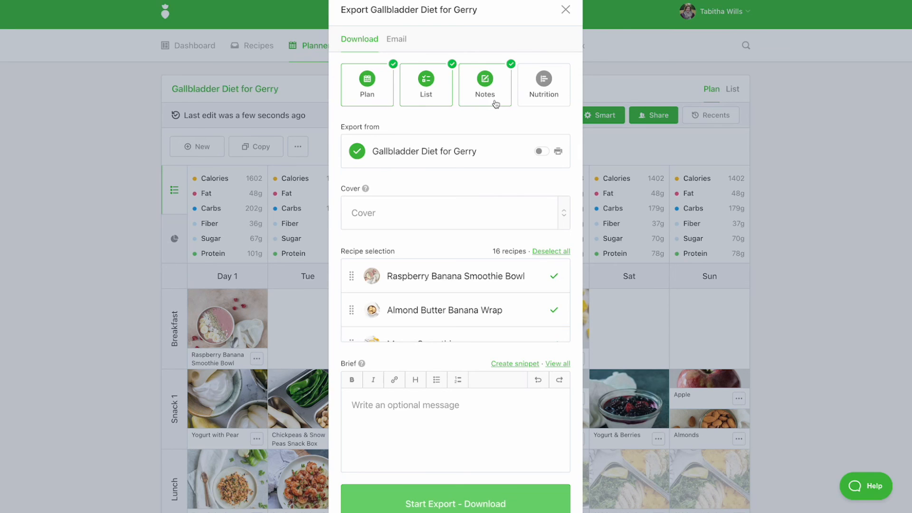
click(534, 91)
click(413, 221)
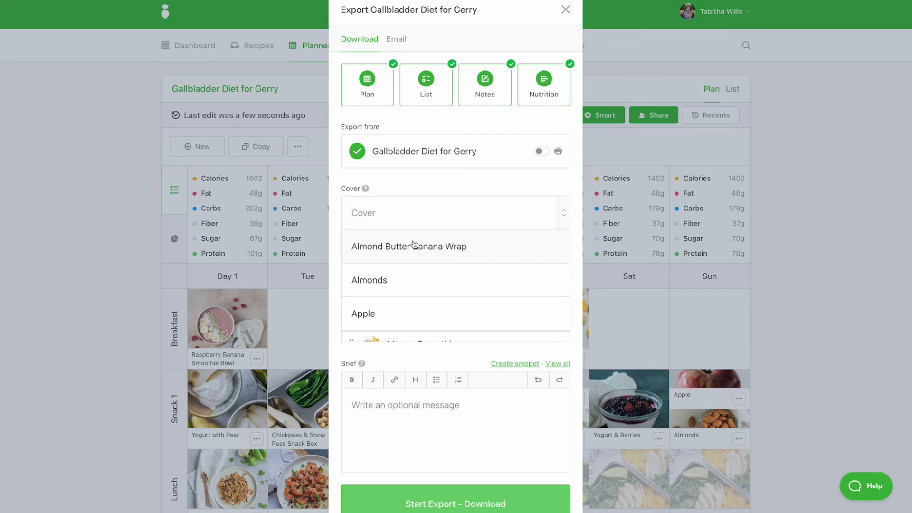
click(414, 244)
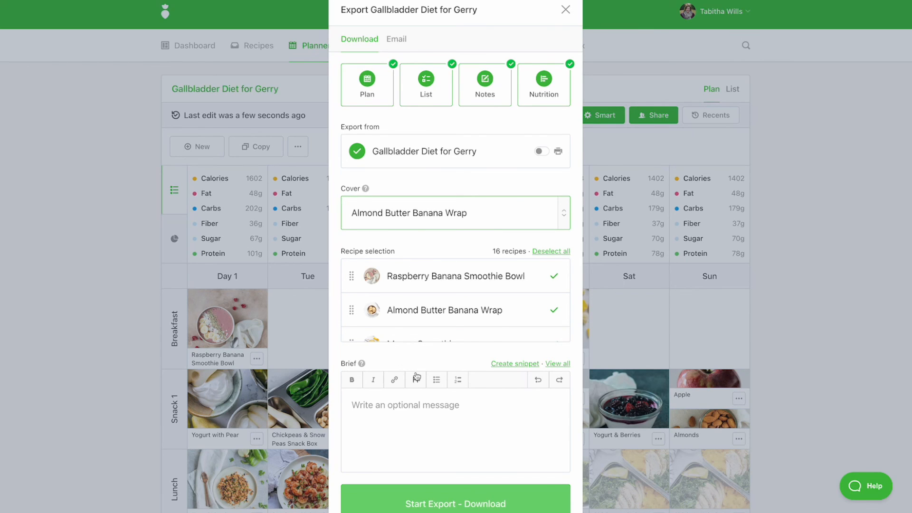
scroll(416, 377, down, 1)
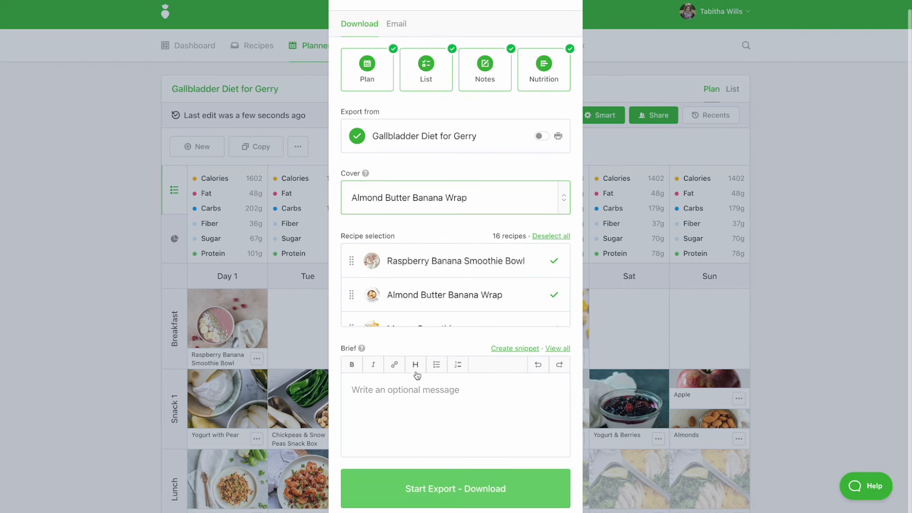
click(393, 390)
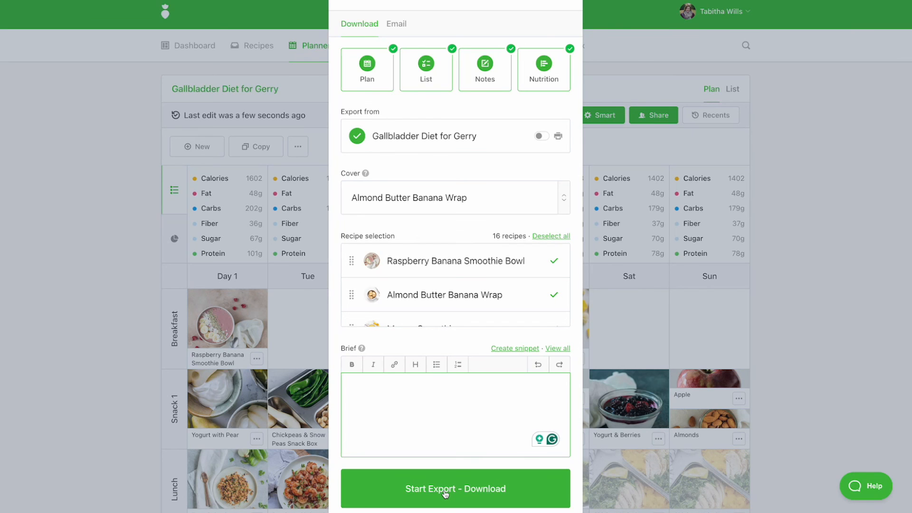
click(445, 494)
Switch the plan export to email delivery and begin the recipient entry
scroll(386, 172, up, 1)
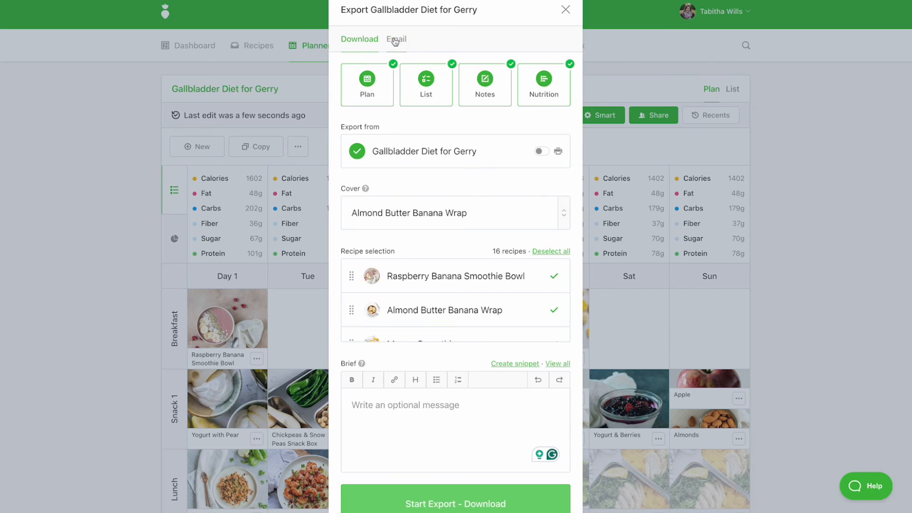
click(394, 39)
click(387, 200)
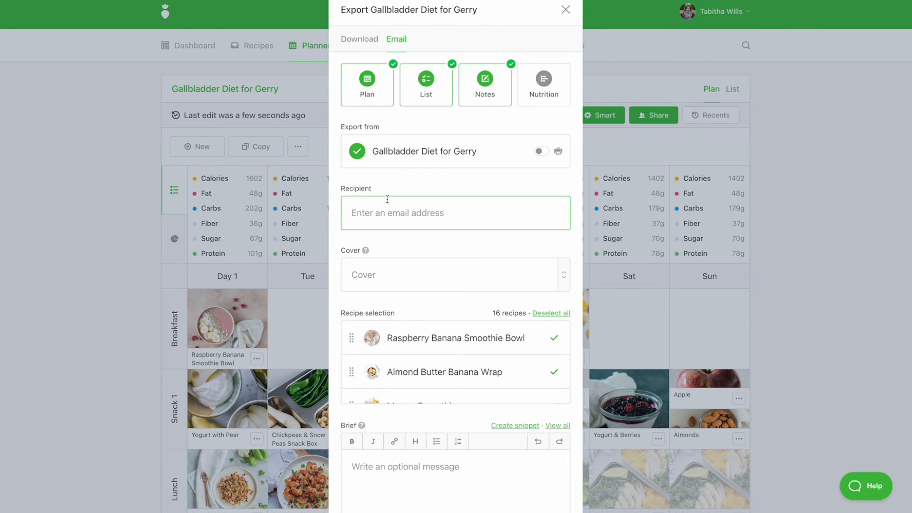